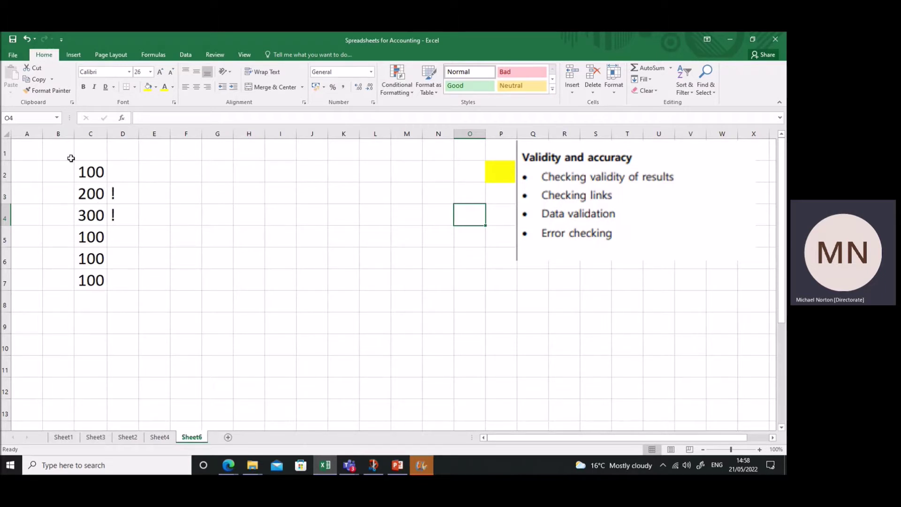
Display the sheet's formulas and widen column D so the complete IF formulas fit.
{"action": "key", "text": "ctrl+grave"}
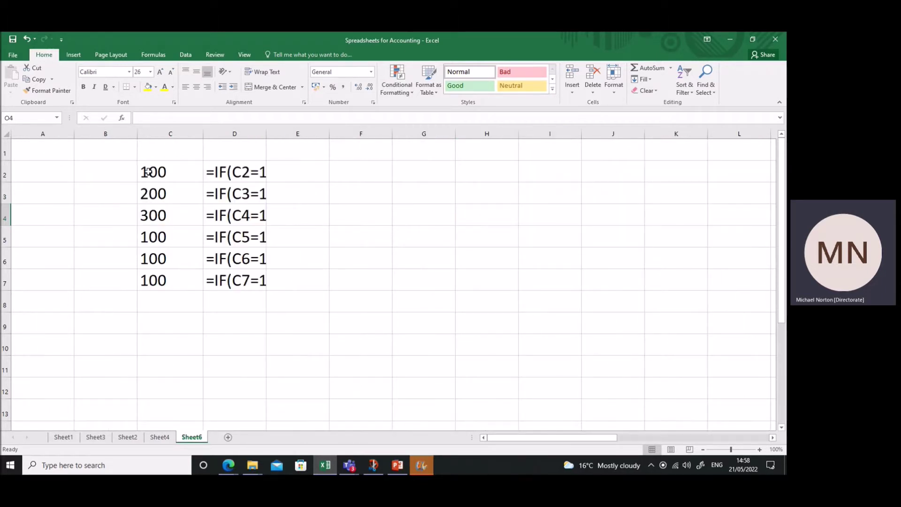
{"action": "left_click_drag", "start_coordinate": [266, 135], "coordinate": [347, 136]}
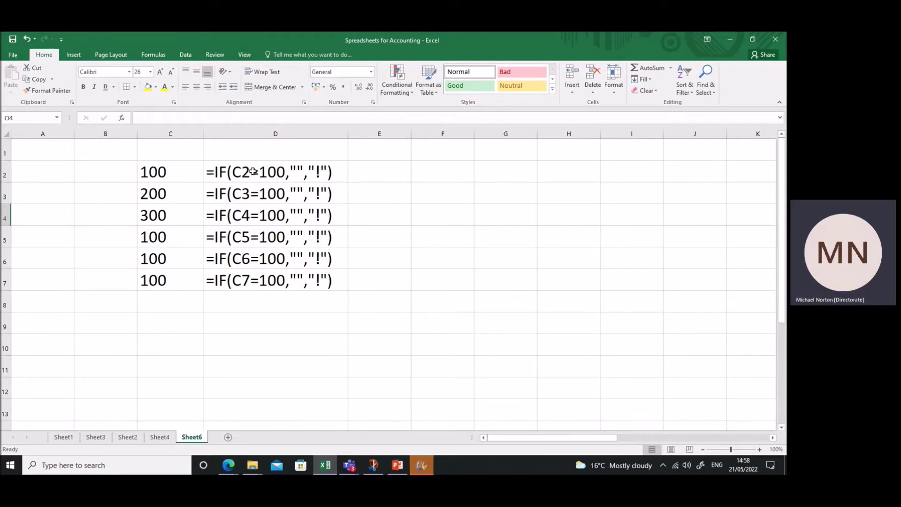
Change the formula in D2 to =IF(C2=100,0,"1").
{"action": "double_click", "coordinate": [214, 173]}
{"action": "left_click", "coordinate": [176, 118]}
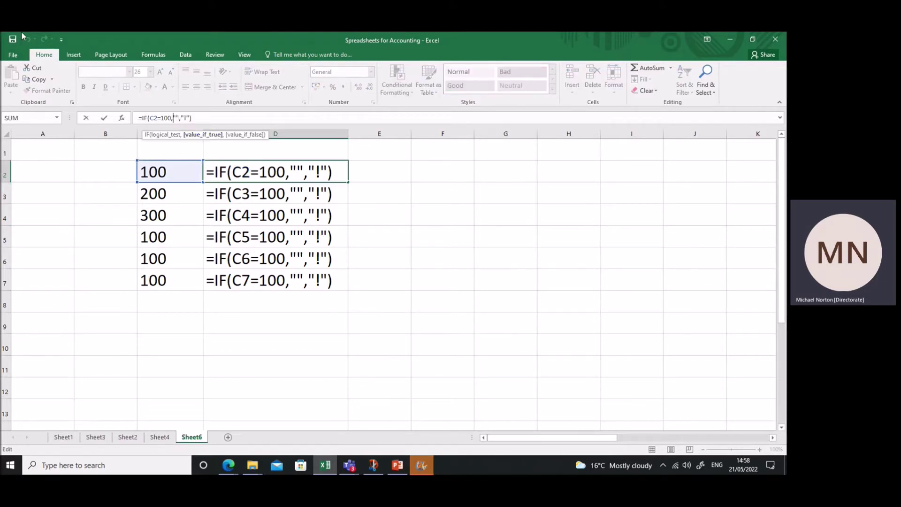
{"action": "key", "text": "BackSpace"}
{"action": "key", "text": "Delete"}
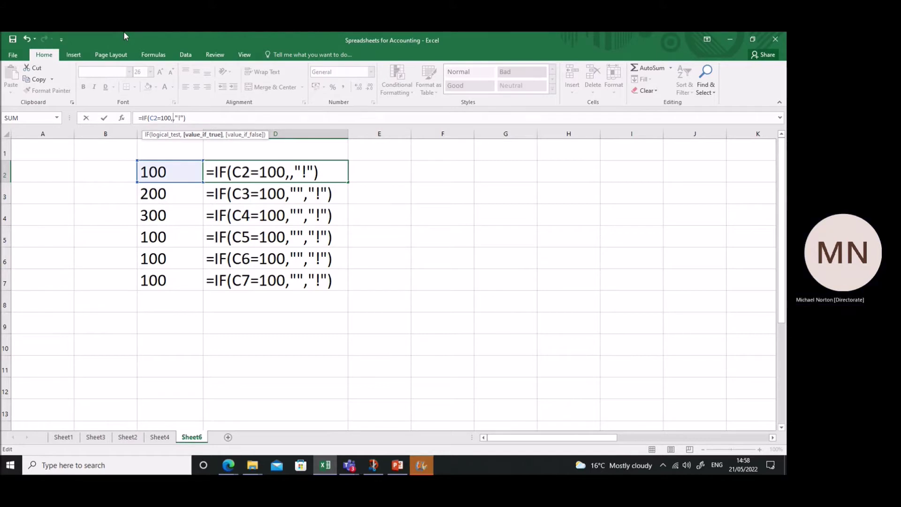
{"action": "type", "text": "0"}
{"action": "left_click", "coordinate": [186, 120]}
{"action": "key", "text": "BackSpace"}
{"action": "key", "text": "BackSpace"}
{"action": "type", "text": "1"}
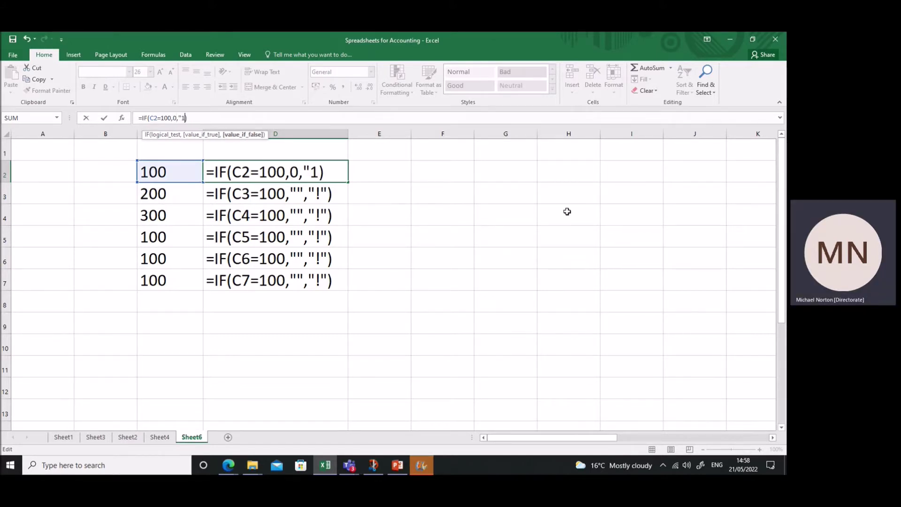
{"action": "key", "text": "Return"}
{"action": "left_click", "coordinate": [376, 284]}
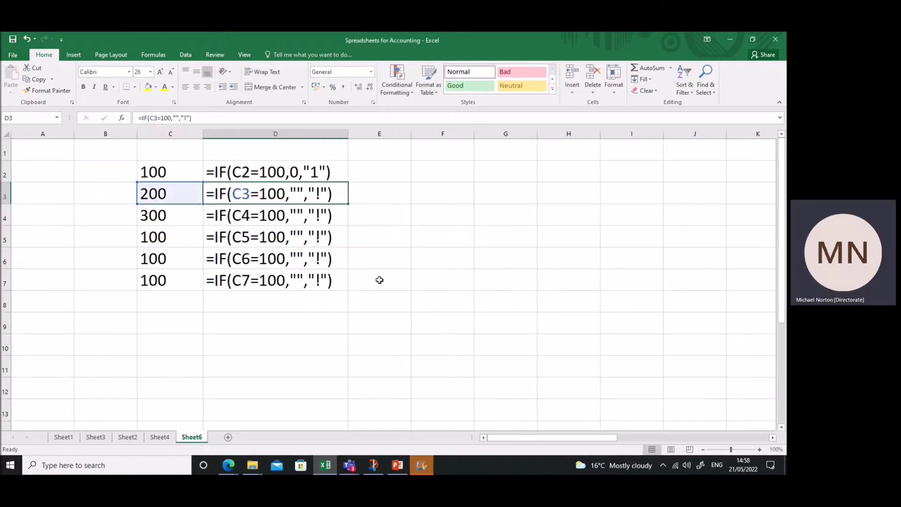
Remove the quotation marks around the 1 in D2 to make the formula =IF(C2=100,0,1).
{"action": "left_click", "coordinate": [328, 173]}
{"action": "left_click", "coordinate": [182, 118]}
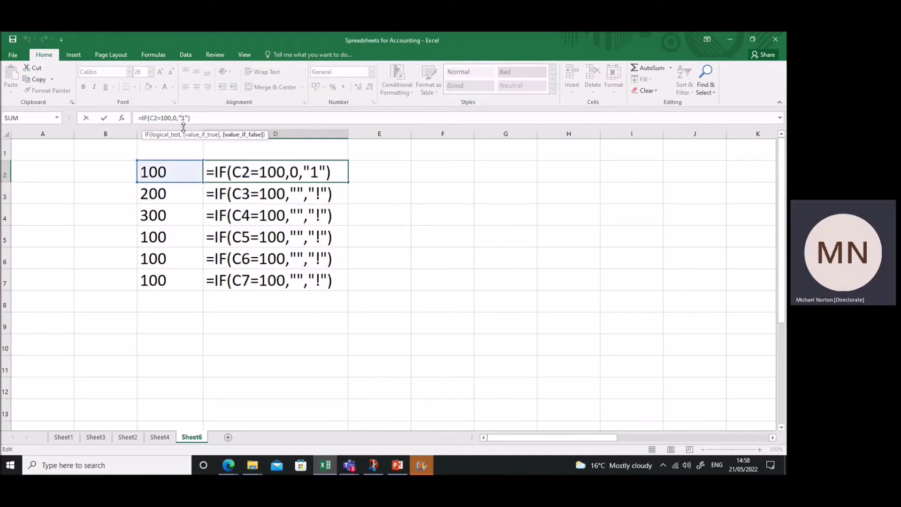
{"action": "key", "text": "BackSpace"}
{"action": "key", "text": "BackSpace"}
{"action": "key", "text": "Return"}
Fill the D2 formula down to D7 and return the sheet to showing values.
{"action": "left_click", "coordinate": [307, 175]}
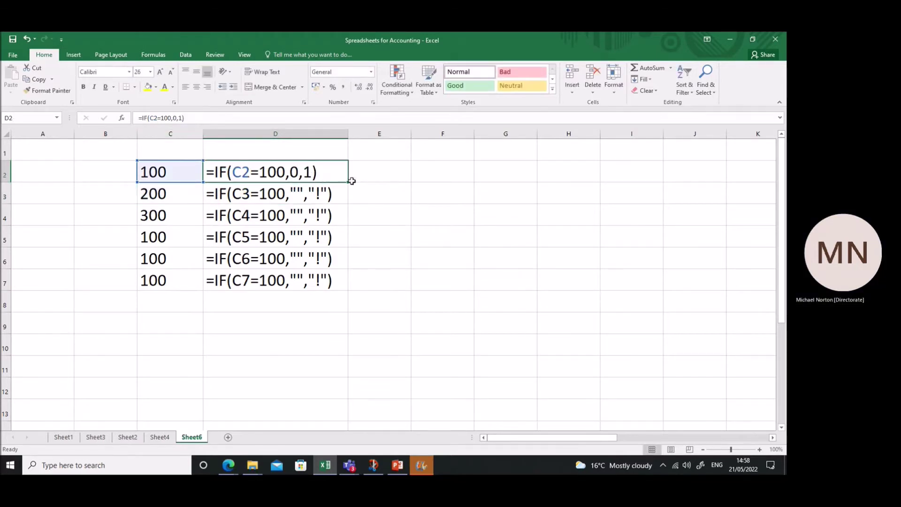
{"action": "left_click_drag", "start_coordinate": [347, 182], "coordinate": [344, 279]}
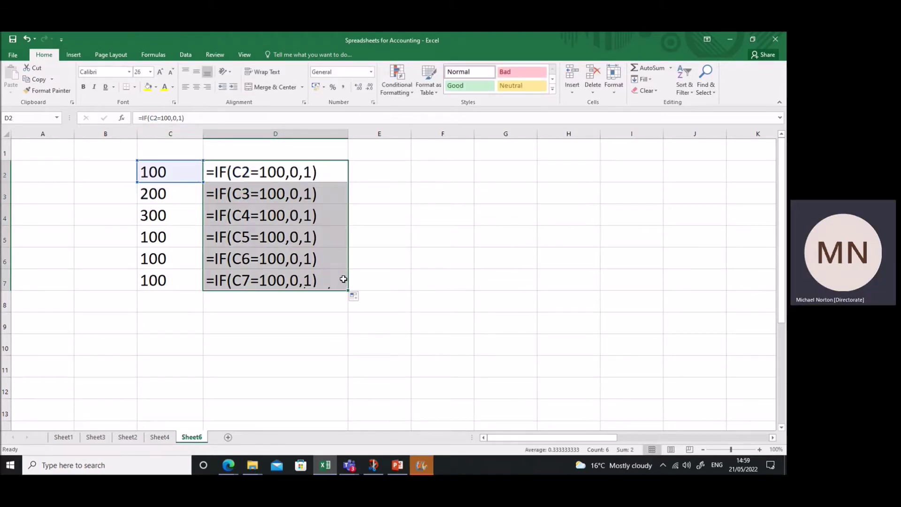
{"action": "key", "text": "ctrl+grave"}
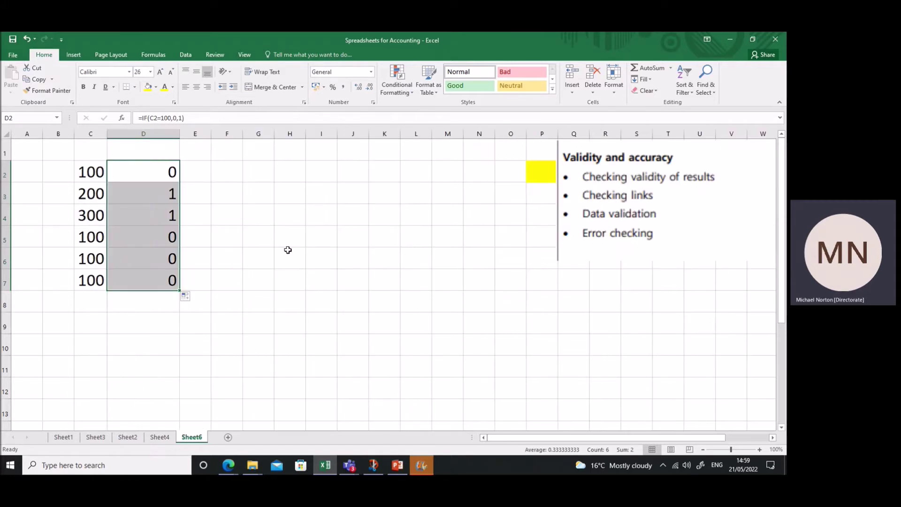
Review the IF check in D2 by showing the sheet's formulas once more and returning to values.
{"action": "left_click", "coordinate": [257, 235]}
{"action": "left_click", "coordinate": [171, 171]}
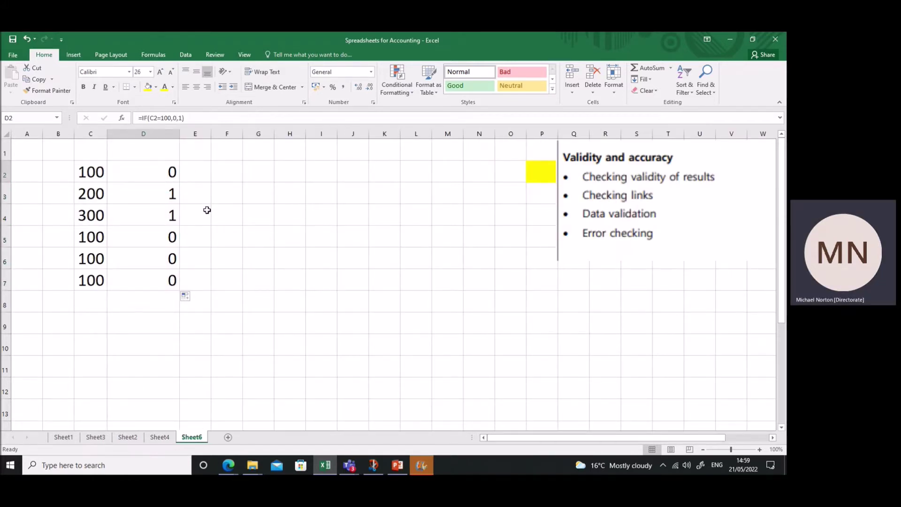
{"action": "key", "text": "ctrl+grave"}
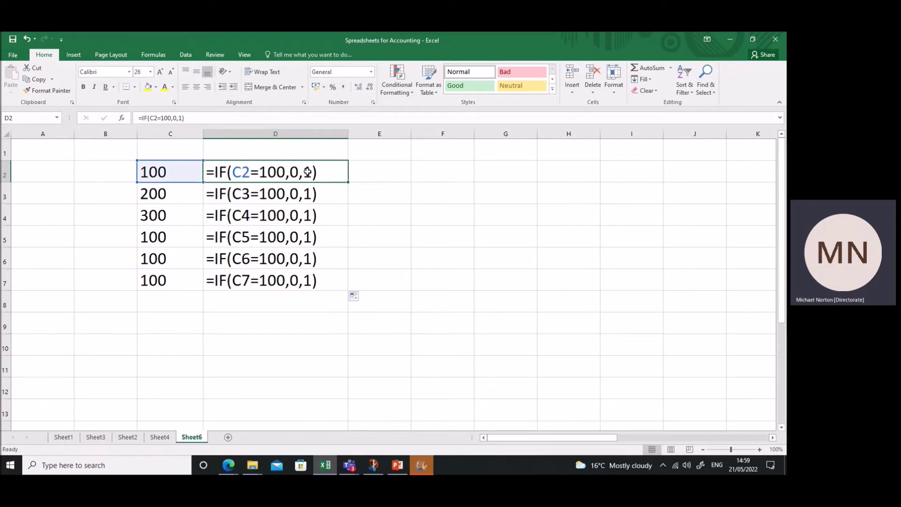
{"action": "key", "text": "ctrl+grave"}
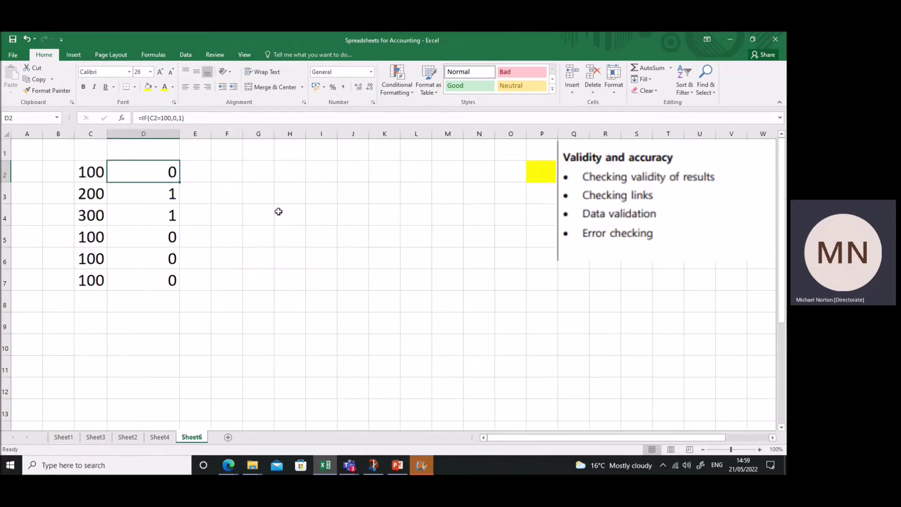
Move the yellow marker cell from P2 to P3, beside the Checking links topic.
{"action": "left_click", "coordinate": [543, 165]}
{"action": "left_click_drag", "start_coordinate": [543, 182], "coordinate": [545, 196]}
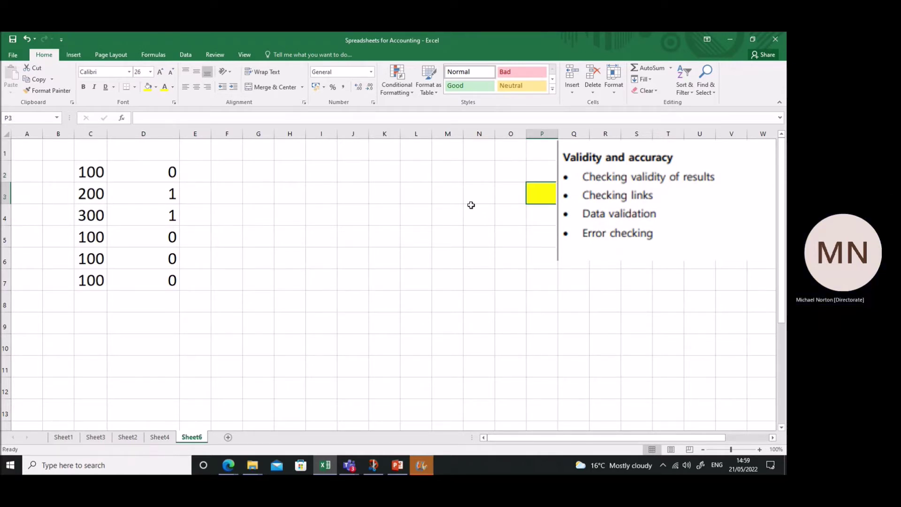
{"action": "left_click", "coordinate": [471, 207]}
Examine the formula auditing tools for D3, including the error checking options.
{"action": "left_click", "coordinate": [166, 197]}
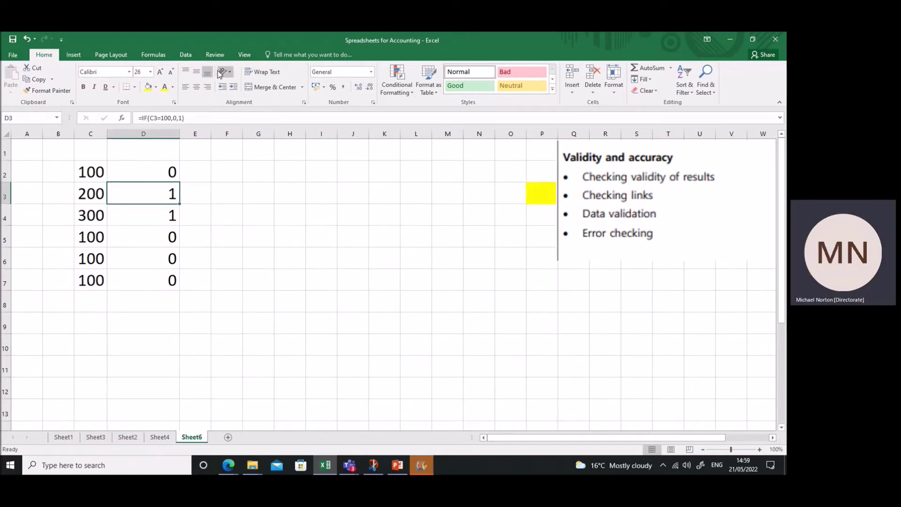
{"action": "left_click", "coordinate": [184, 56]}
{"action": "left_click", "coordinate": [166, 57]}
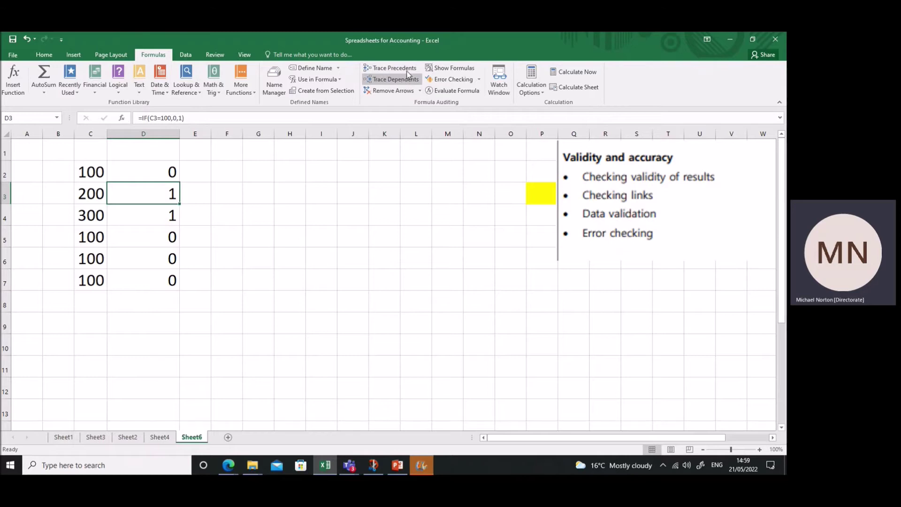
{"action": "left_click", "coordinate": [479, 80]}
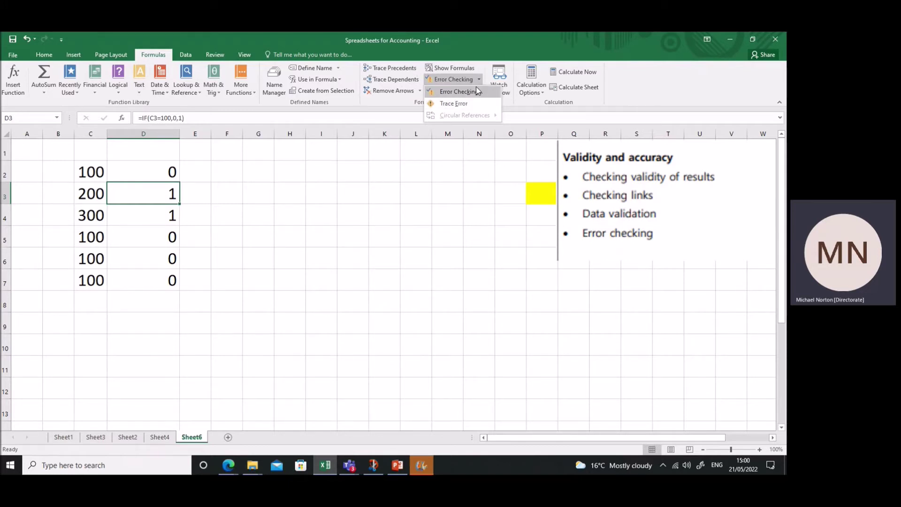
{"action": "left_click", "coordinate": [475, 176]}
Move the yellow marker cell from P3 to P4, beside the Data validation topic.
{"action": "left_click_drag", "start_coordinate": [535, 192], "coordinate": [541, 213]}
{"action": "left_click", "coordinate": [288, 200]}
Review the data validation criteria for cell H2 and cancel the dialog.
{"action": "left_click", "coordinate": [288, 173]}
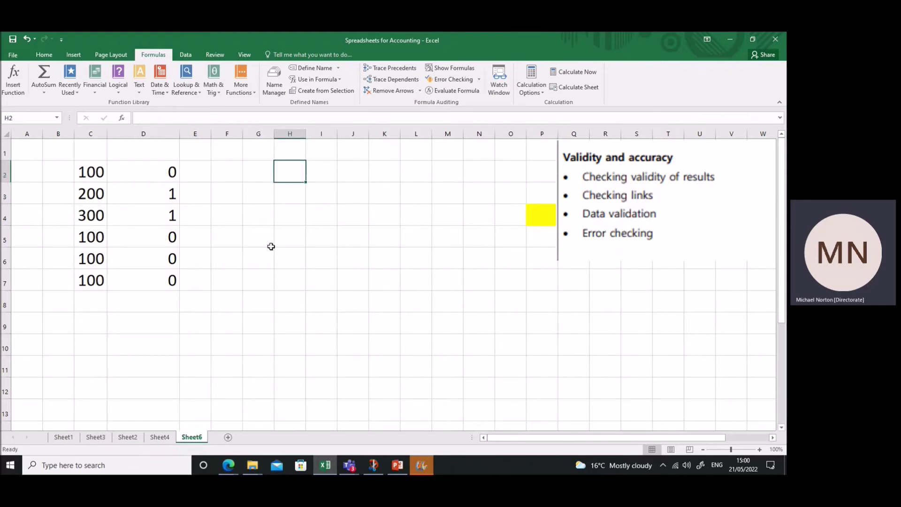
{"action": "left_click", "coordinate": [185, 56]}
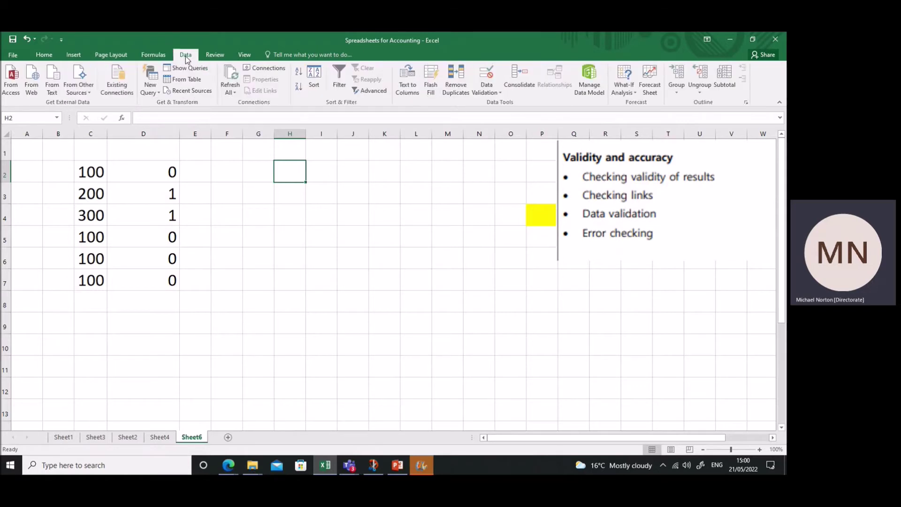
{"action": "left_click", "coordinate": [489, 76]}
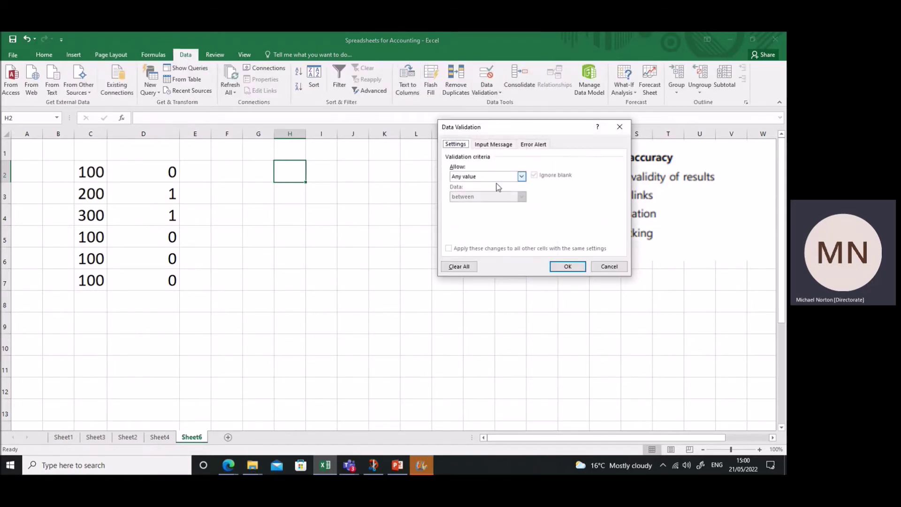
{"action": "left_click_drag", "start_coordinate": [516, 131], "coordinate": [400, 128]}
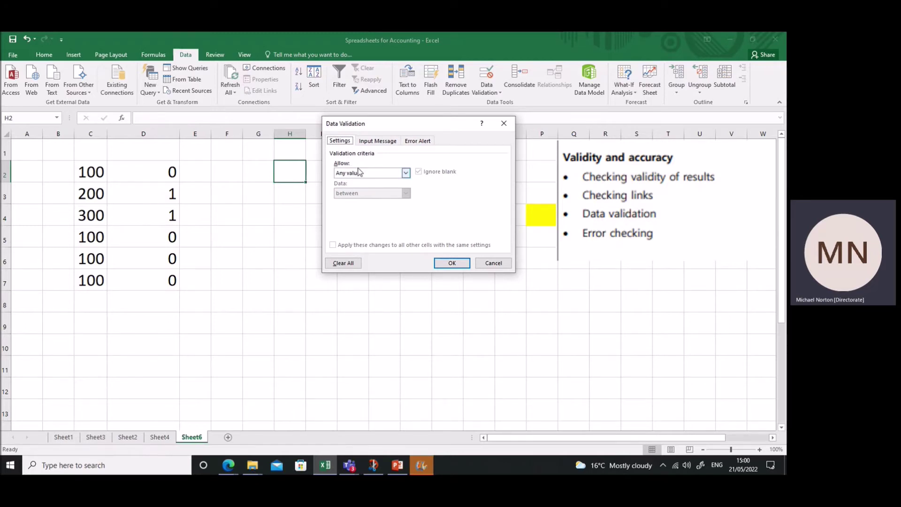
{"action": "left_click", "coordinate": [493, 263]}
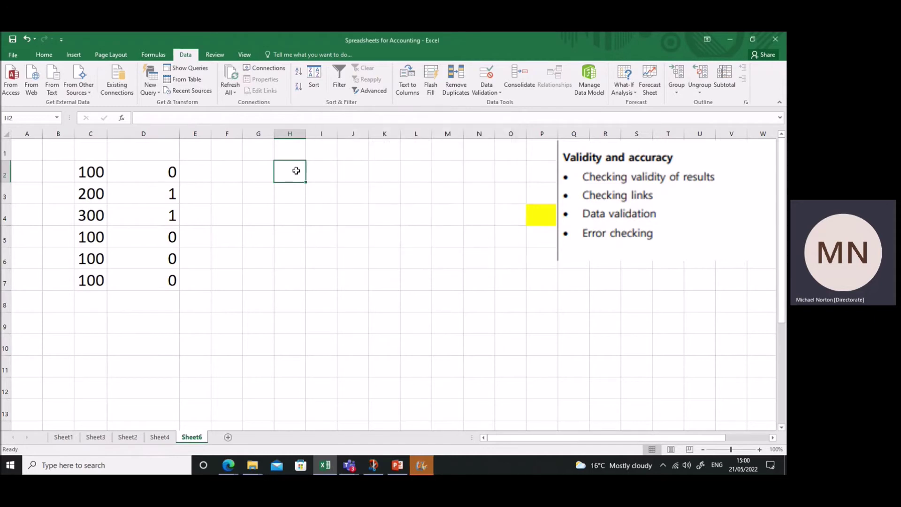
Enter the test text "fasfsfwerw" in H2 and "gibberish" in H4.
{"action": "type", "text": "fasfsfwerw"}
{"action": "left_click", "coordinate": [334, 202]}
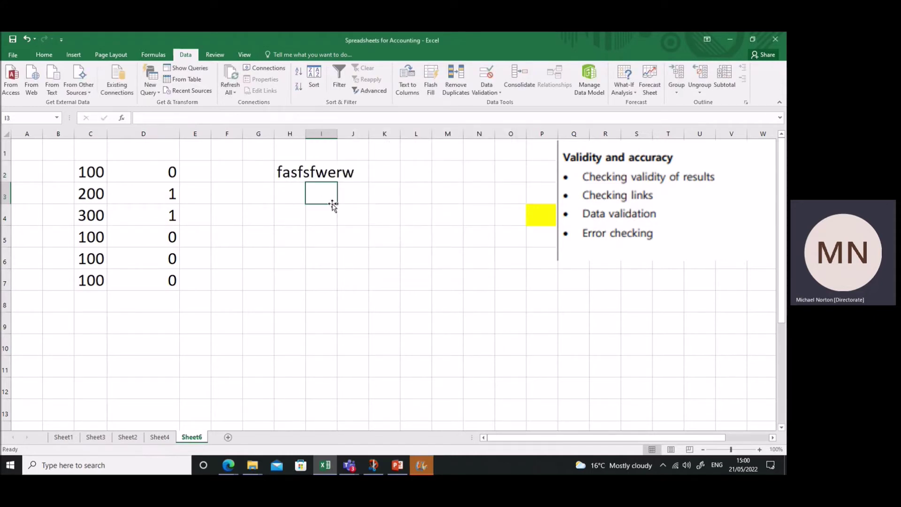
{"action": "left_click", "coordinate": [291, 215]}
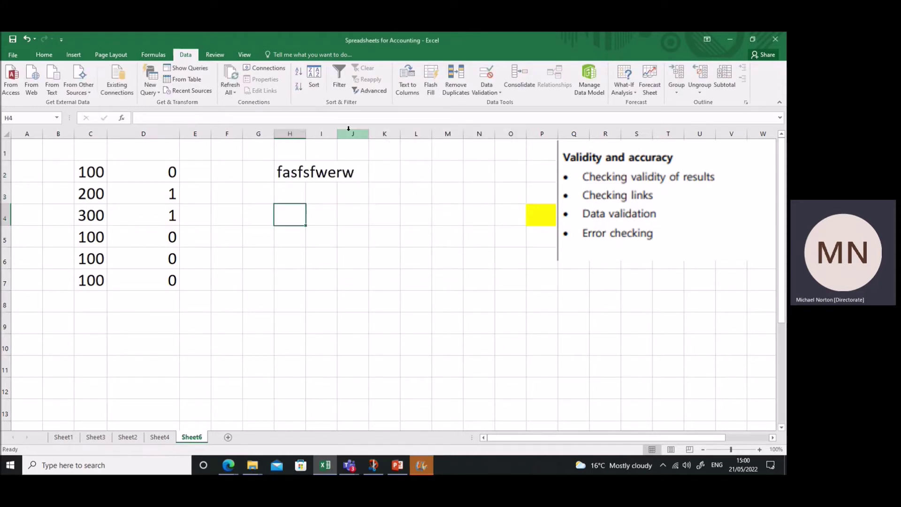
{"action": "type", "text": "gibberish"}
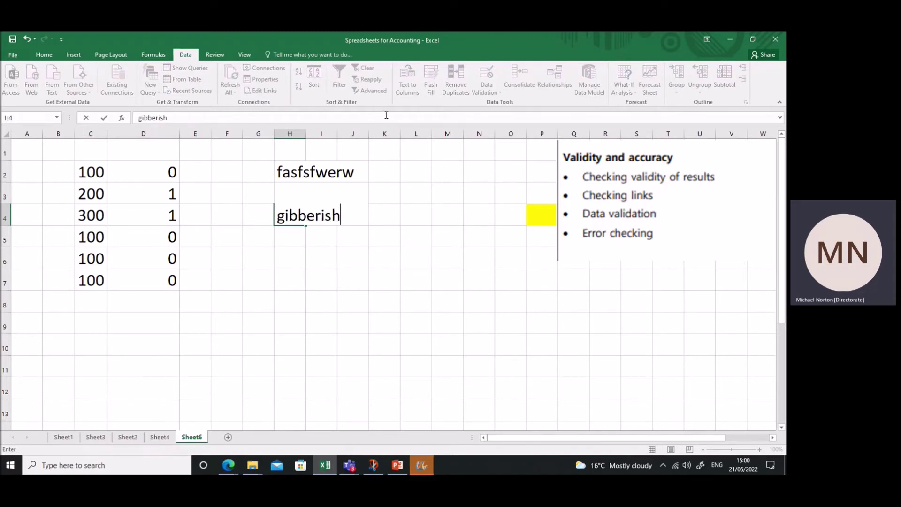
{"action": "key", "text": "Return"}
Examine the data validation types for H4, trying Decimal and Text length, and cancel the dialog.
{"action": "left_click", "coordinate": [280, 218]}
{"action": "left_click", "coordinate": [496, 90]}
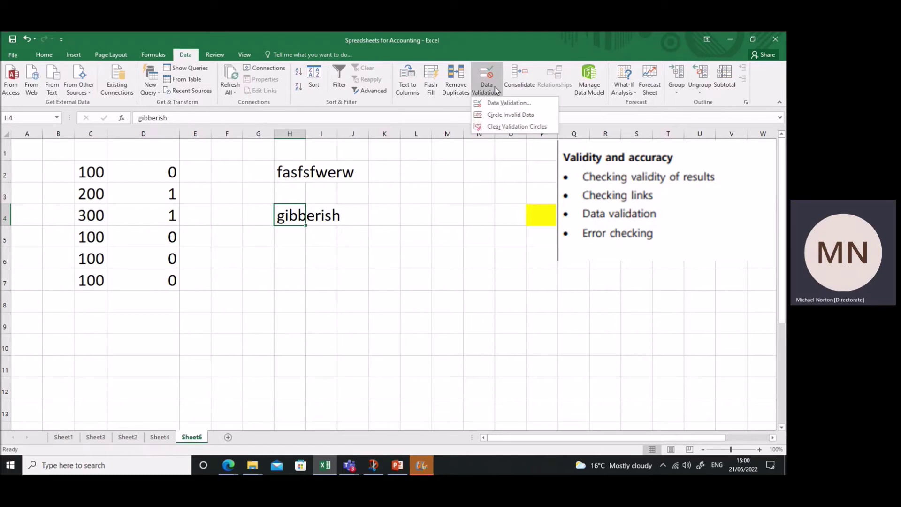
{"action": "left_click", "coordinate": [508, 103]}
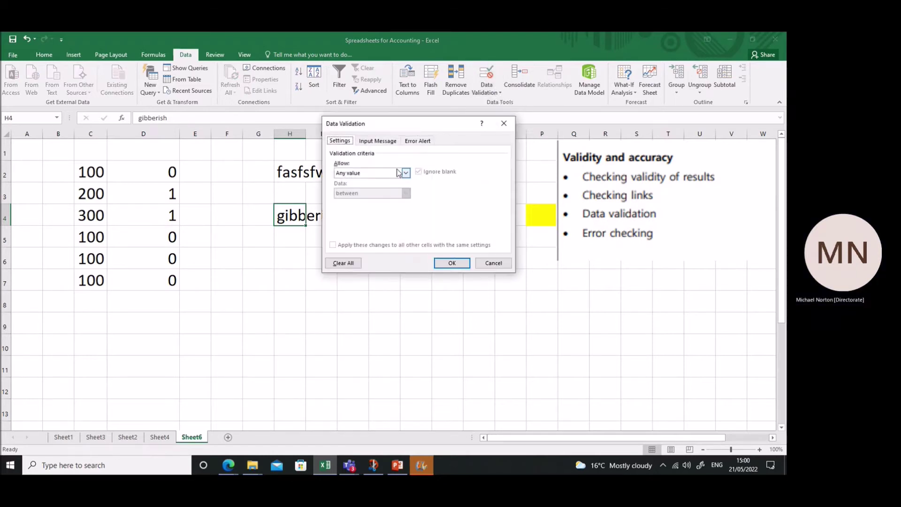
{"action": "left_click", "coordinate": [404, 173]}
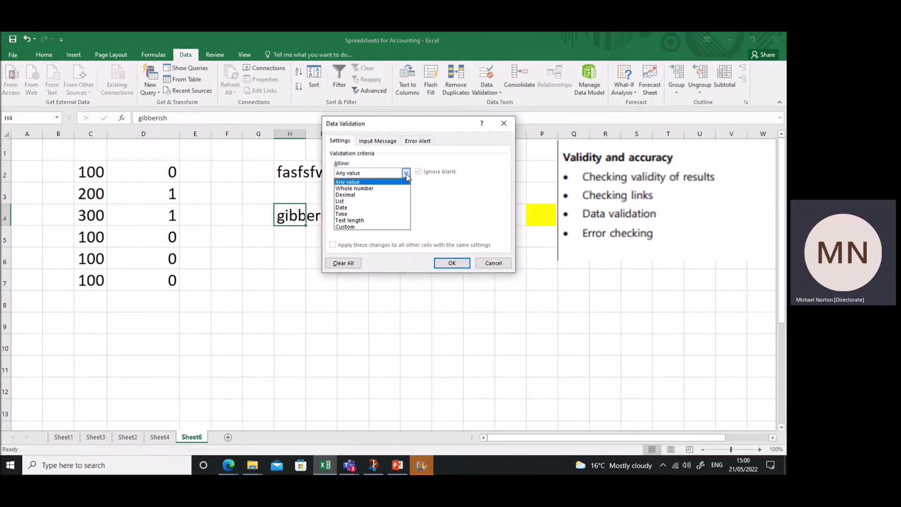
{"action": "left_click", "coordinate": [363, 195]}
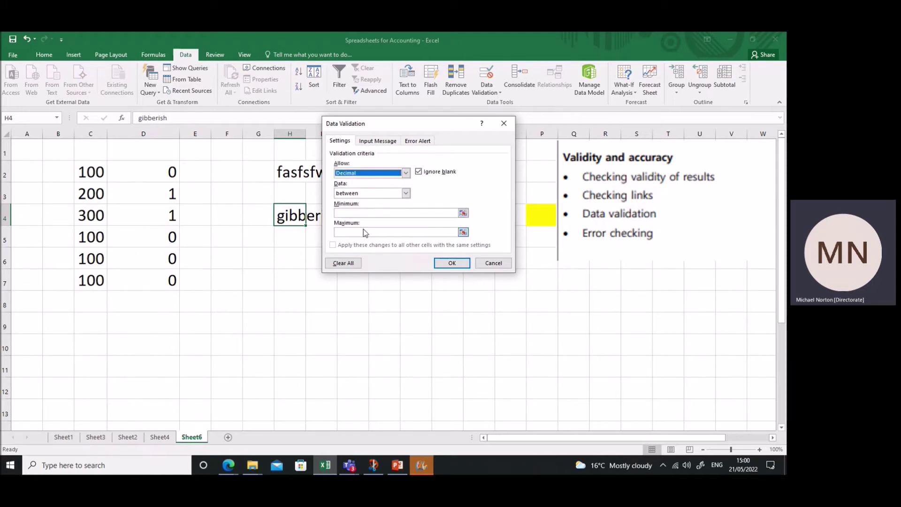
{"action": "left_click", "coordinate": [404, 174]}
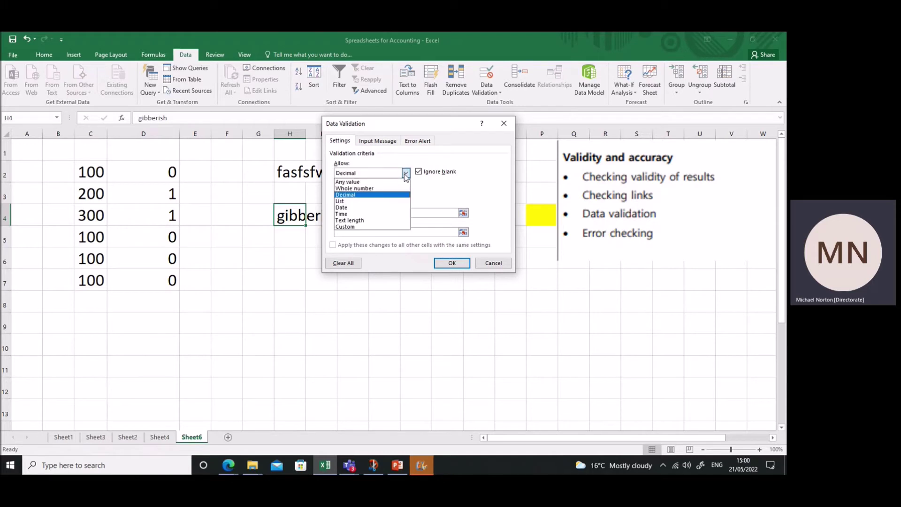
{"action": "left_click", "coordinate": [362, 222]}
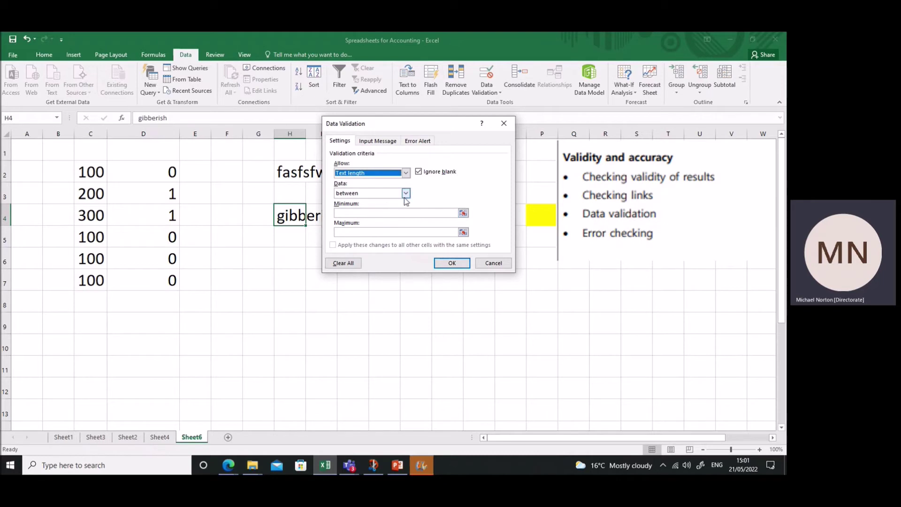
{"action": "left_click", "coordinate": [405, 172]}
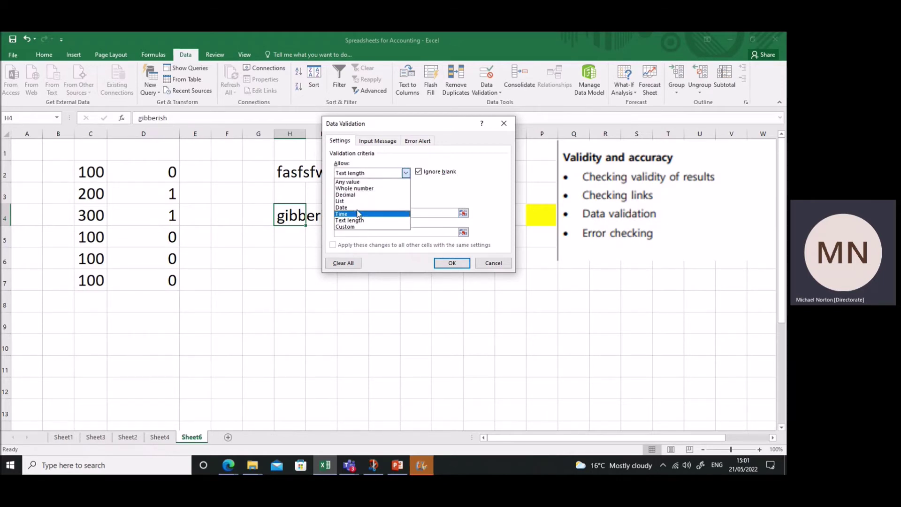
{"action": "left_click", "coordinate": [492, 262]}
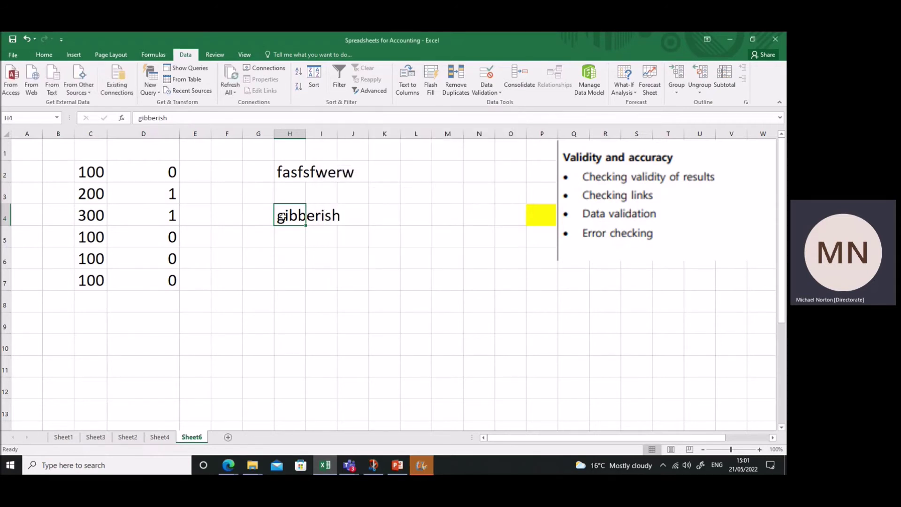
Clear the test entries from H2:H4.
{"action": "left_click_drag", "start_coordinate": [300, 173], "coordinate": [294, 221]}
{"action": "key", "text": "Delete"}
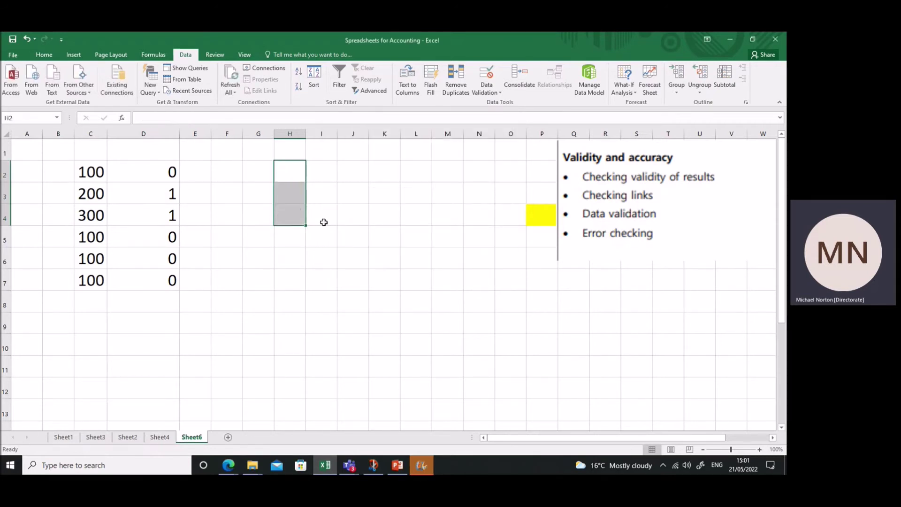
{"action": "left_click", "coordinate": [389, 175]}
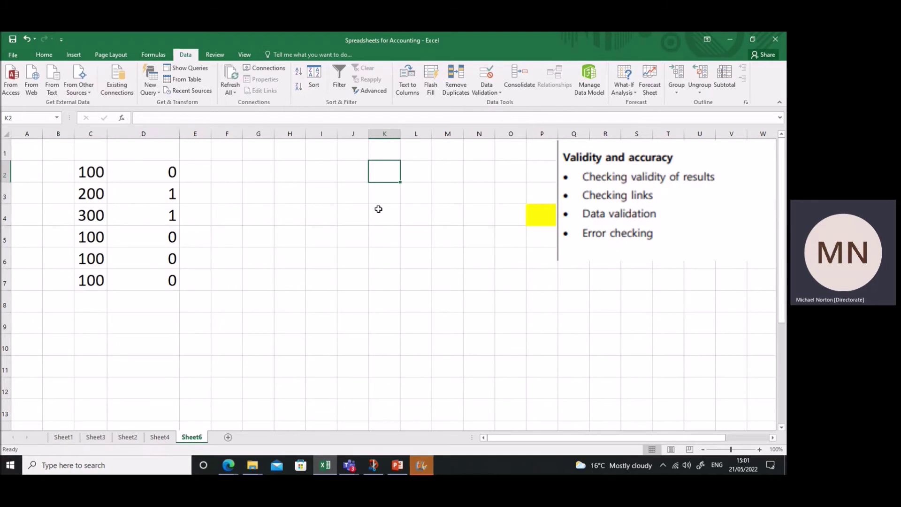
Enter a list of four people's full names in cells K2:K5, one name per cell.
{"action": "type", "text": "Michael Norton"}
{"action": "key", "text": "Return"}
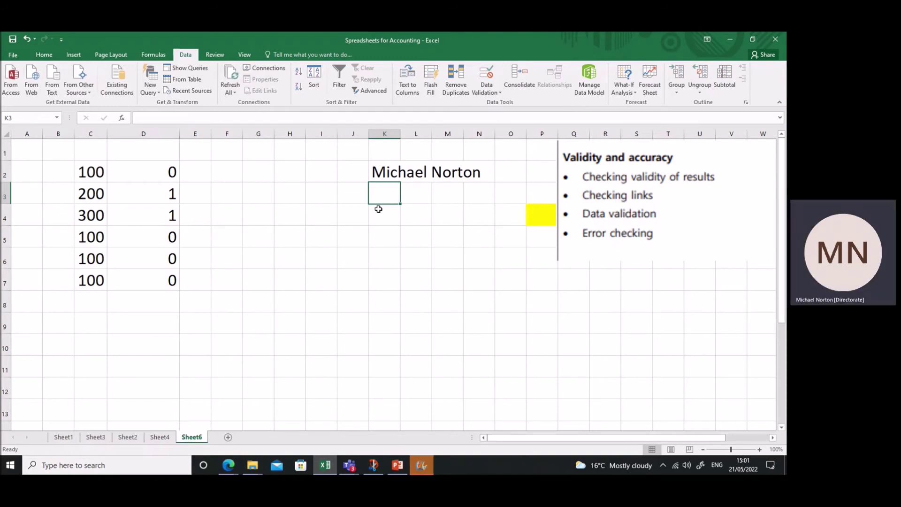
{"action": "type", "text": "J"}
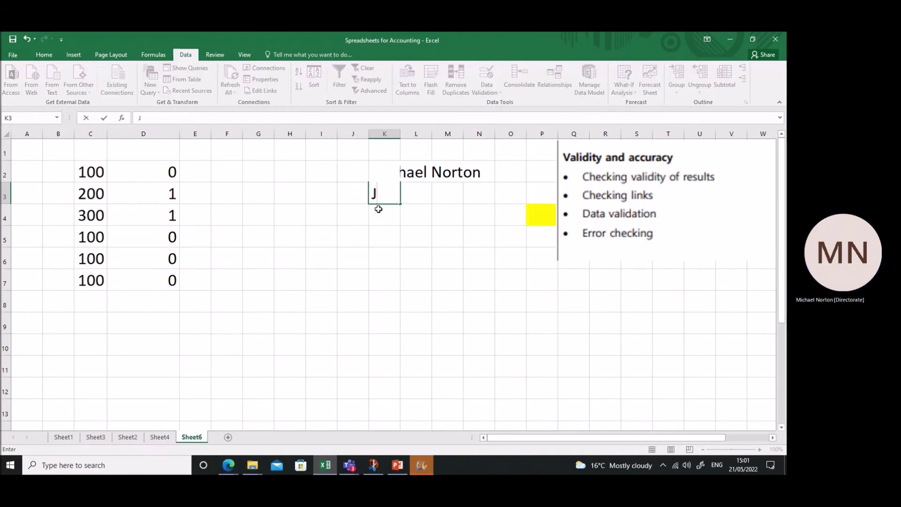
{"action": "key", "text": "Escape"}
{"action": "type", "text": "John Smith"}
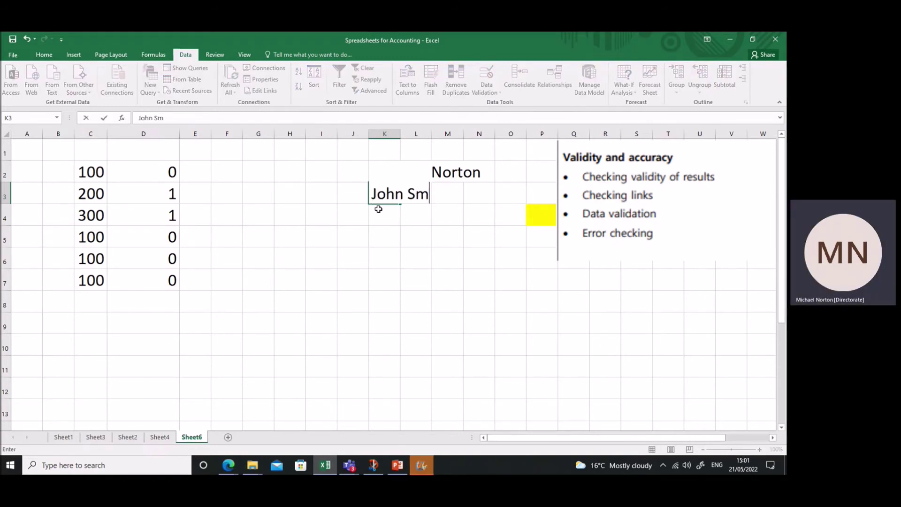
{"action": "key", "text": "Return"}
{"action": "type", "text": "Sa"}
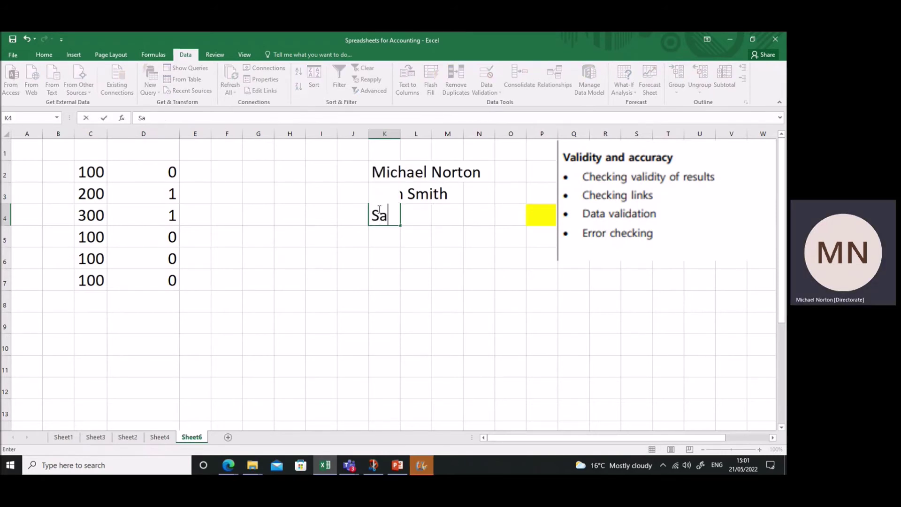
{"action": "type", "text": "rah Jane"}
{"action": "key", "text": "Return"}
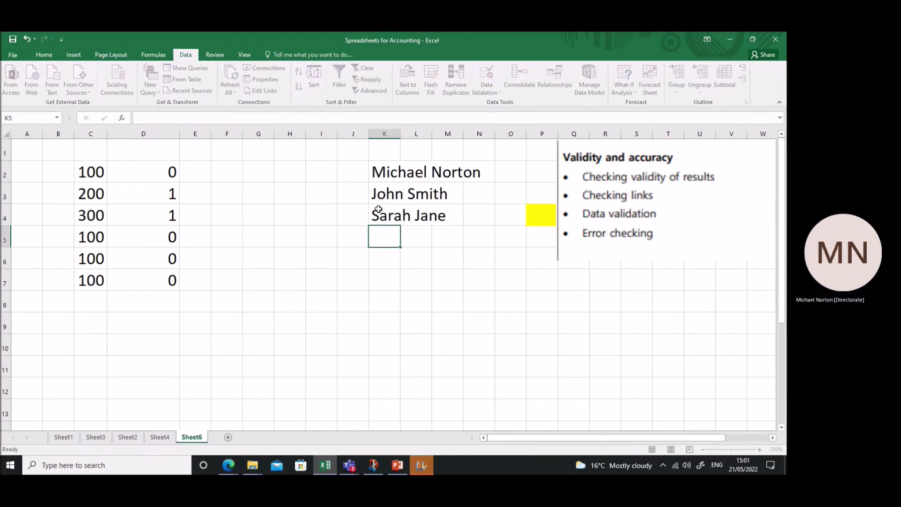
{"action": "type", "text": "John Dow"}
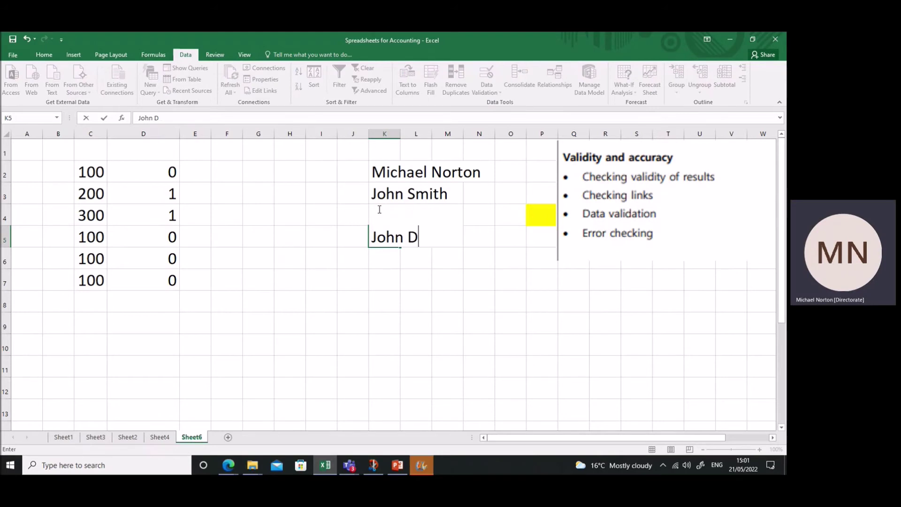
{"action": "key", "text": "BackSpace"}
{"action": "type", "text": "e"}
{"action": "key", "text": "Return"}
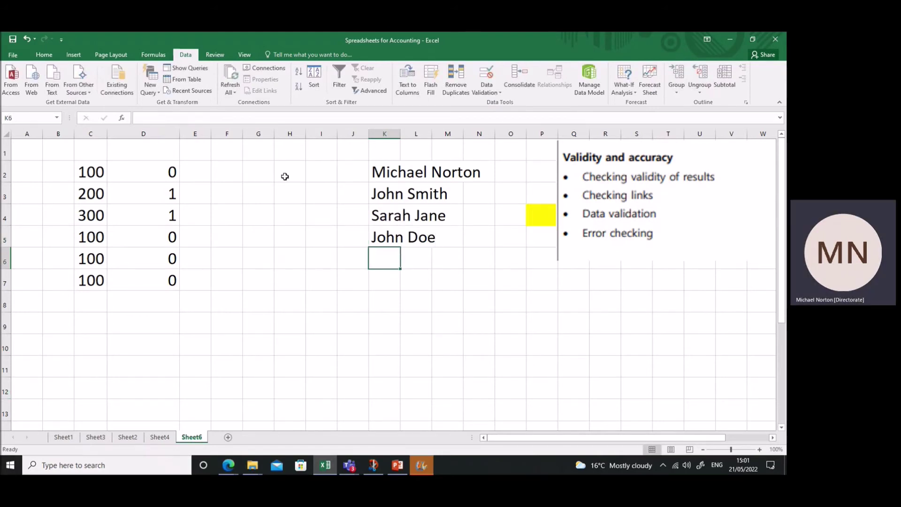
Apply List data validation to G2 with source =$K$2:$K$5, and fill it down to G7.
{"action": "left_click", "coordinate": [266, 168]}
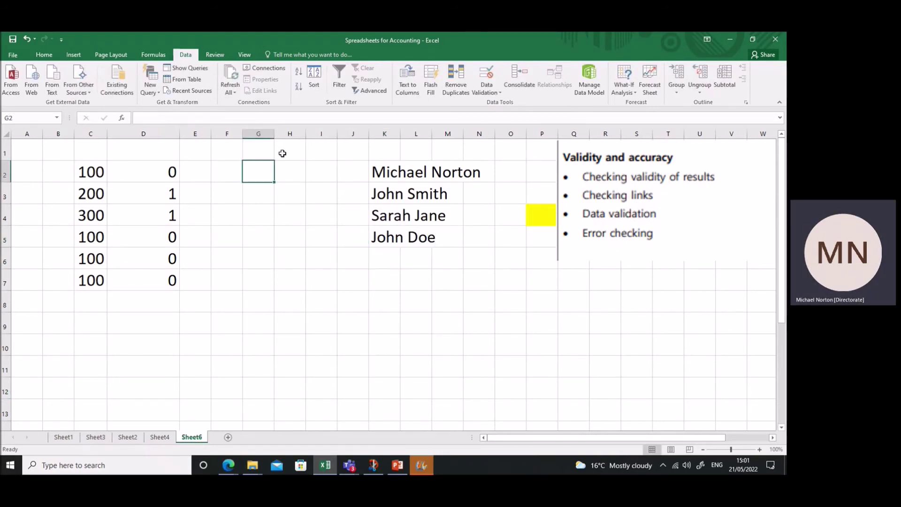
{"action": "left_click", "coordinate": [486, 74]}
{"action": "left_click", "coordinate": [406, 173]}
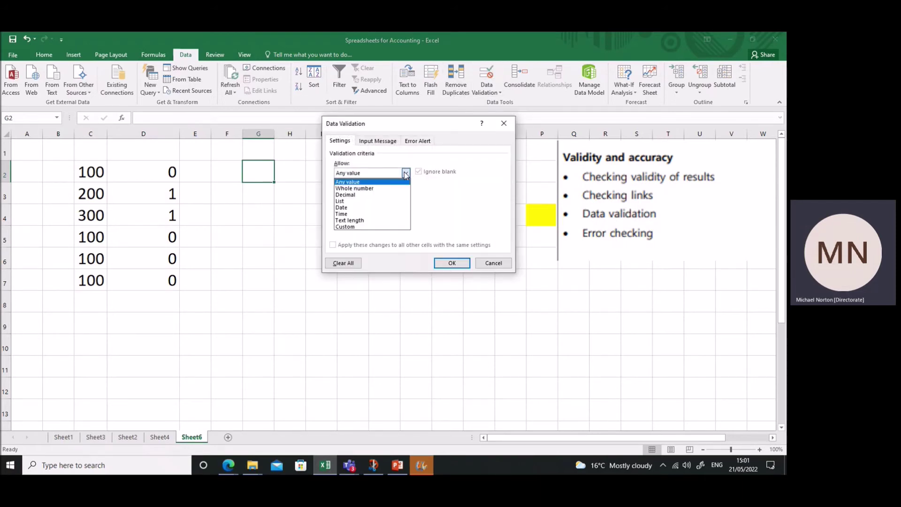
{"action": "left_click", "coordinate": [368, 201]}
{"action": "left_click", "coordinate": [464, 214]}
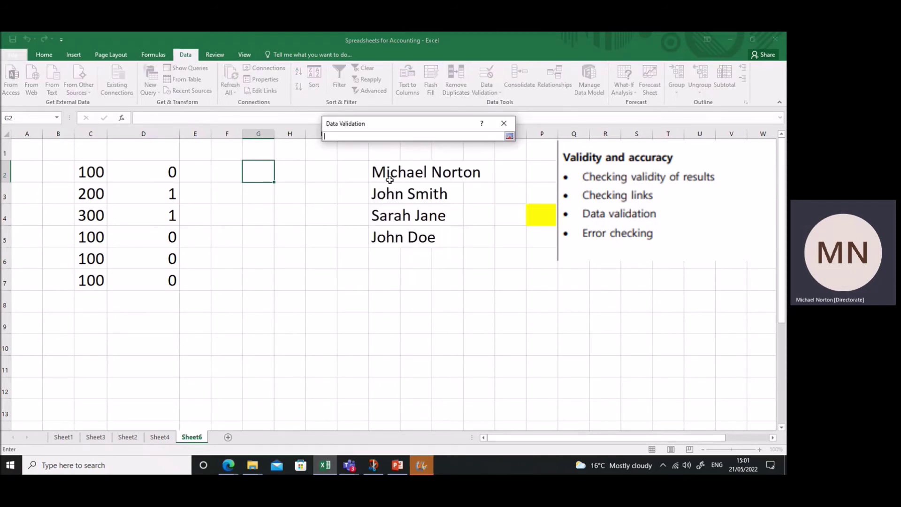
{"action": "left_click_drag", "start_coordinate": [380, 173], "coordinate": [381, 249]}
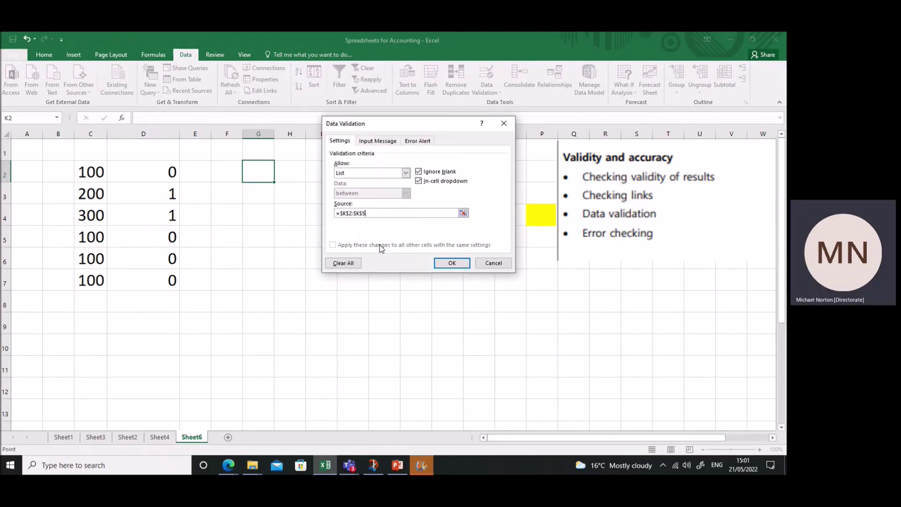
{"action": "left_click", "coordinate": [449, 260]}
{"action": "left_click_drag", "start_coordinate": [275, 182], "coordinate": [273, 281]}
Choose the first name from the G2 validation list, and clear the cell.
{"action": "left_click", "coordinate": [263, 171]}
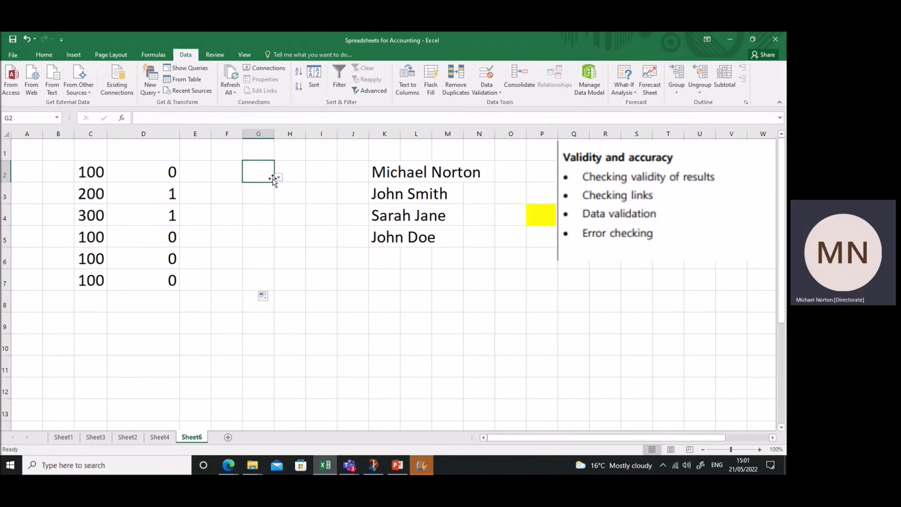
{"action": "left_click", "coordinate": [279, 178]}
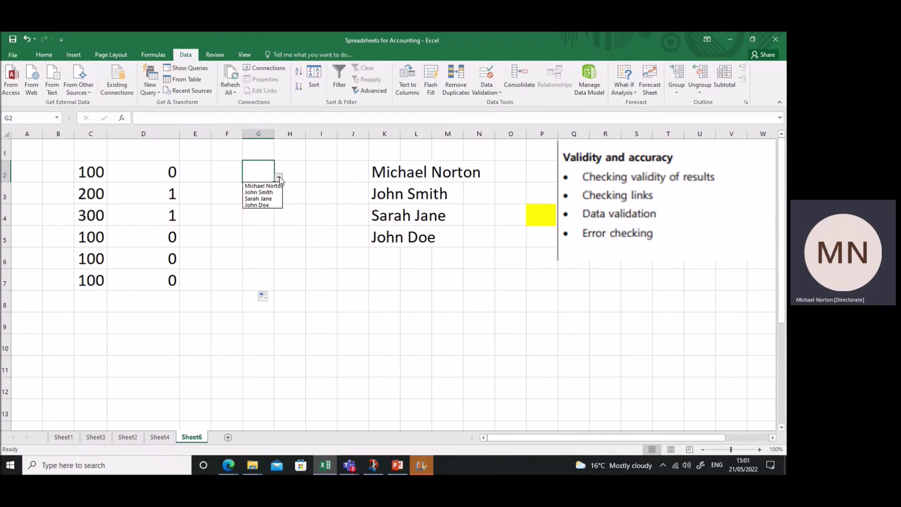
{"action": "left_click", "coordinate": [277, 187]}
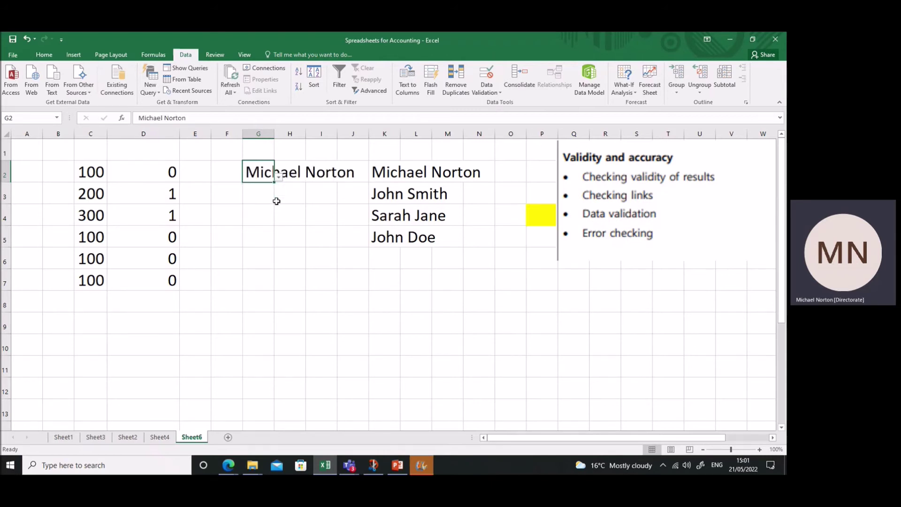
{"action": "key", "text": "Delete"}
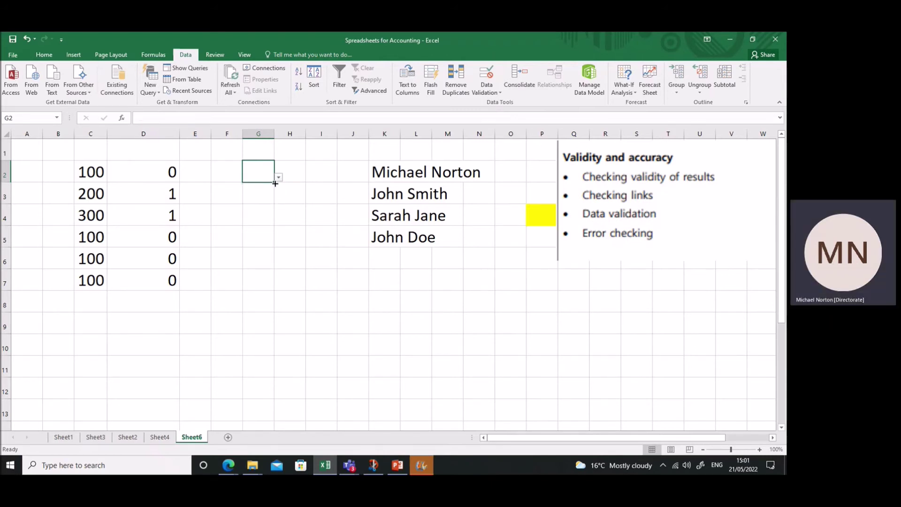
Try to enter an abbreviated name that is not in the source list in G2, and cancel the entry.
{"action": "type", "text": "M Norton"}
{"action": "key", "text": "Return"}
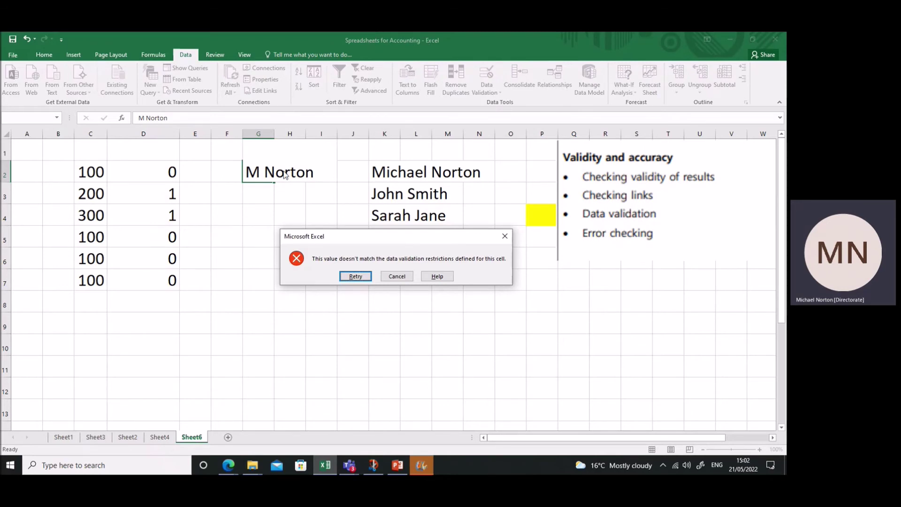
{"action": "left_click", "coordinate": [399, 276]}
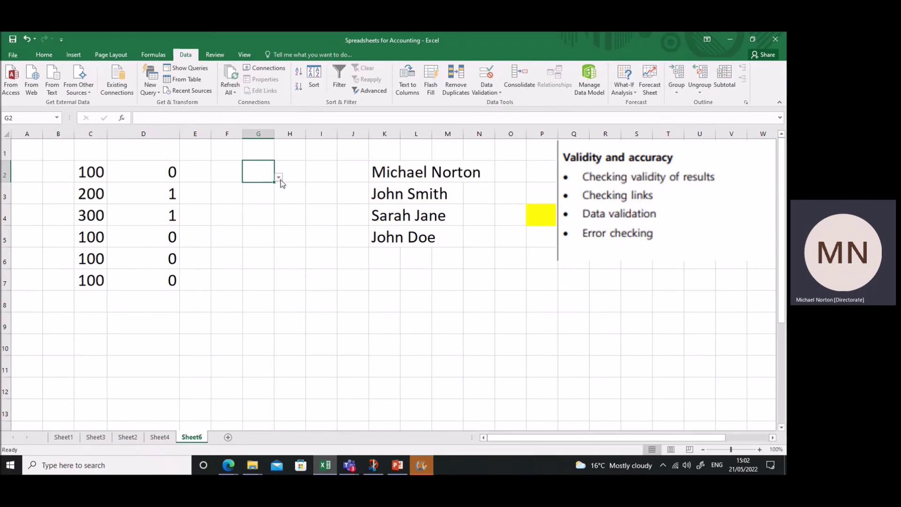
Check the name list in G2, choose the third listed name in G4 and the second listed name in G5.
{"action": "left_click", "coordinate": [280, 178]}
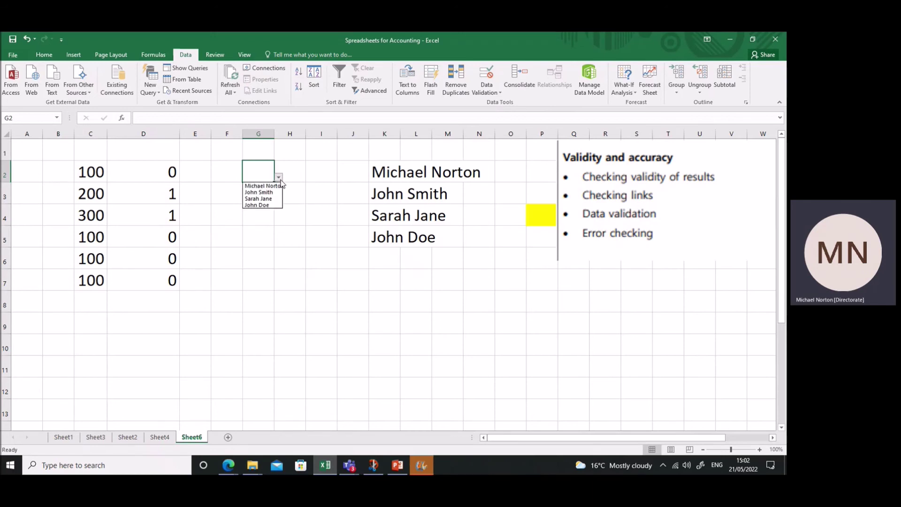
{"action": "left_click", "coordinate": [307, 185]}
{"action": "left_click", "coordinate": [263, 214]}
{"action": "left_click", "coordinate": [278, 221]}
{"action": "left_click", "coordinate": [256, 242]}
{"action": "left_click", "coordinate": [268, 241]}
{"action": "left_click", "coordinate": [278, 242]}
{"action": "left_click", "coordinate": [257, 256]}
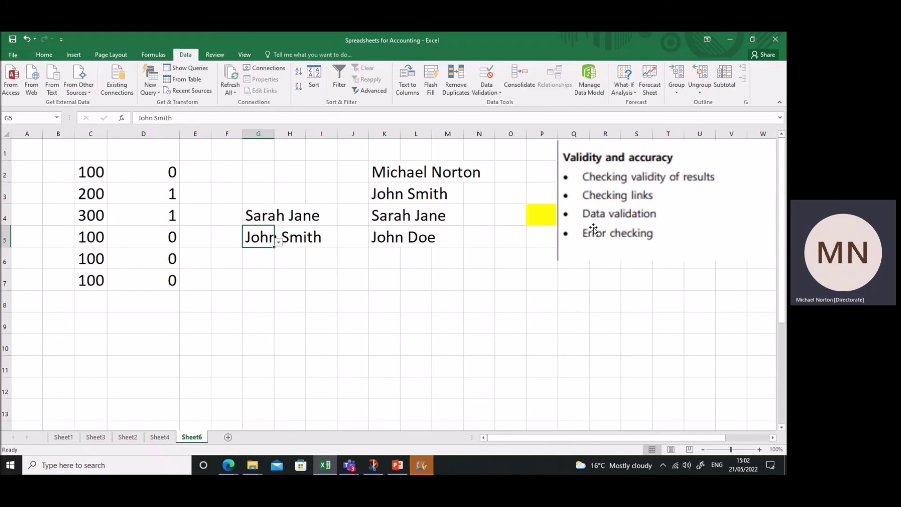
Move the yellow marker cell from P4 to P5 beside "Error checking", and look at the Error Checking options.
{"action": "left_click", "coordinate": [544, 218]}
{"action": "left_click_drag", "start_coordinate": [549, 225], "coordinate": [548, 237]}
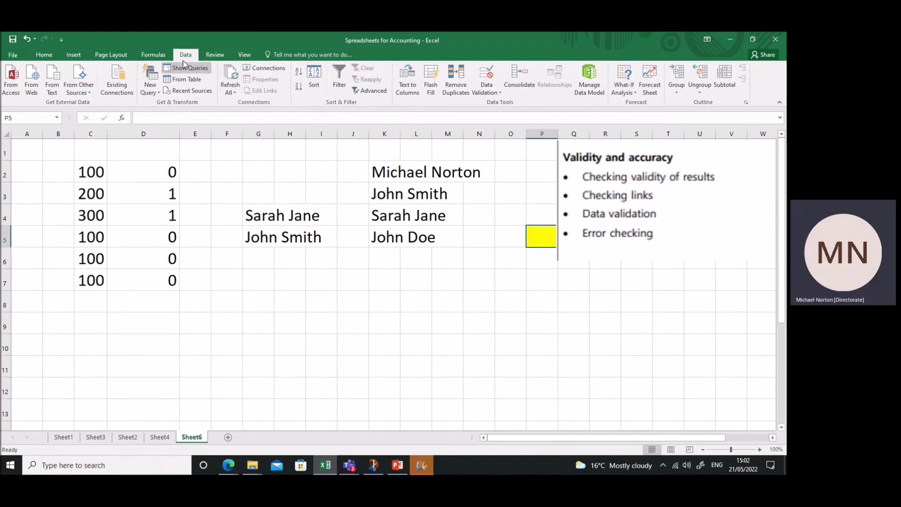
{"action": "left_click", "coordinate": [165, 56]}
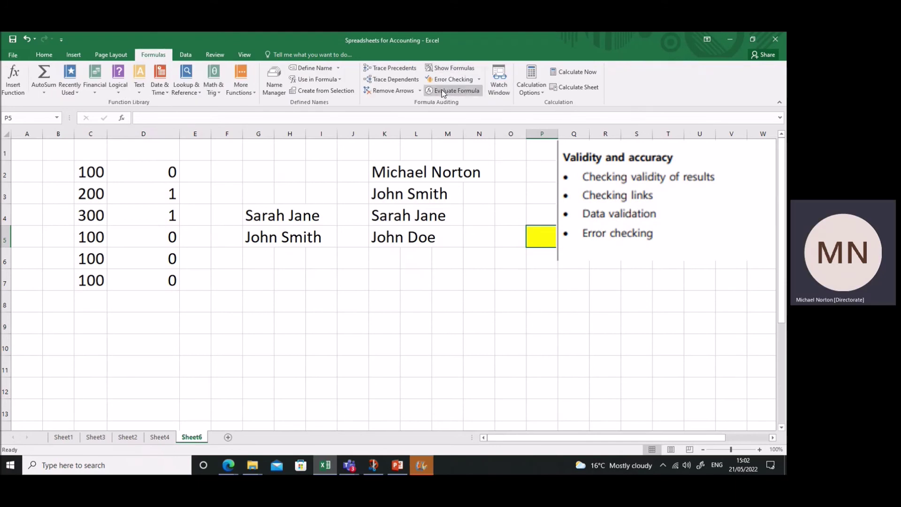
{"action": "left_click", "coordinate": [482, 79]}
{"action": "left_click", "coordinate": [362, 320]}
Create a circular reference by entering =N8 in K8 and =K8 in N8, and acknowledge the warning.
{"action": "left_click", "coordinate": [384, 309]}
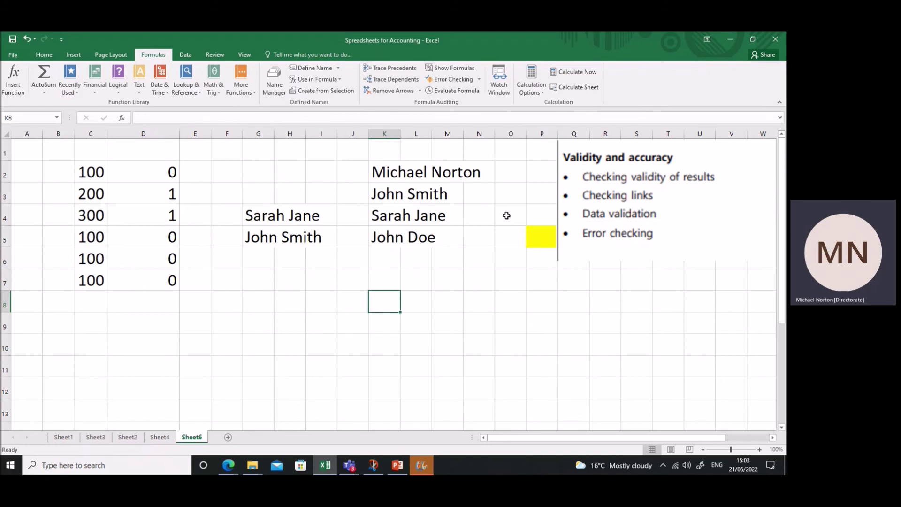
{"action": "type", "text": "100"}
{"action": "key", "text": "Escape"}
{"action": "type", "text": "="}
{"action": "left_click", "coordinate": [476, 298]}
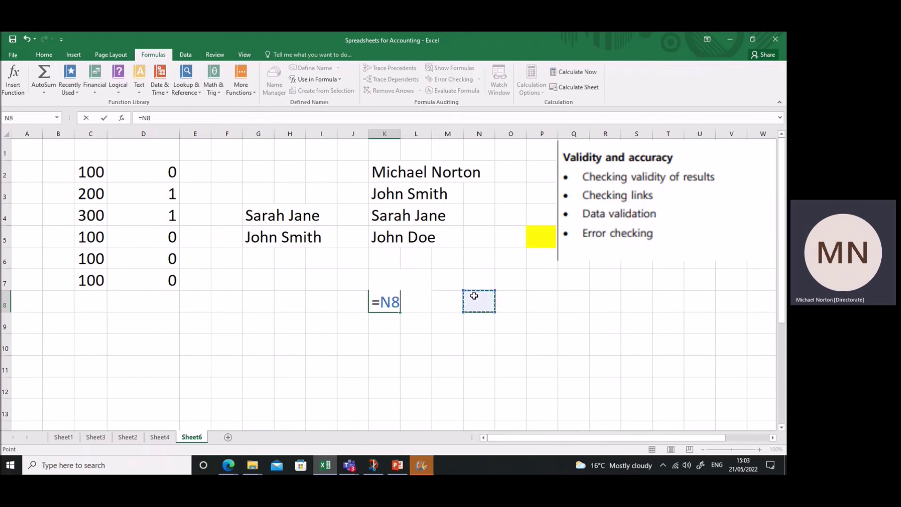
{"action": "key", "text": "Return"}
{"action": "left_click", "coordinate": [482, 307]}
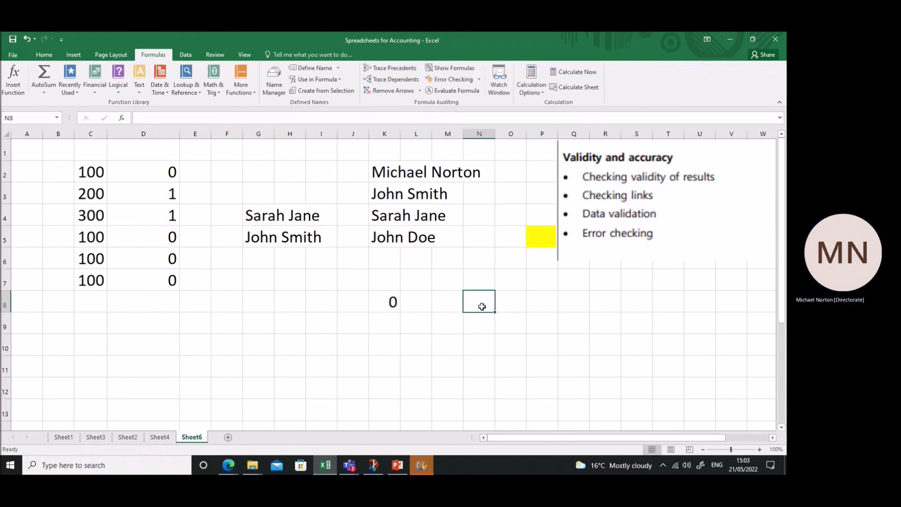
{"action": "type", "text": "="}
{"action": "left_click", "coordinate": [378, 300]}
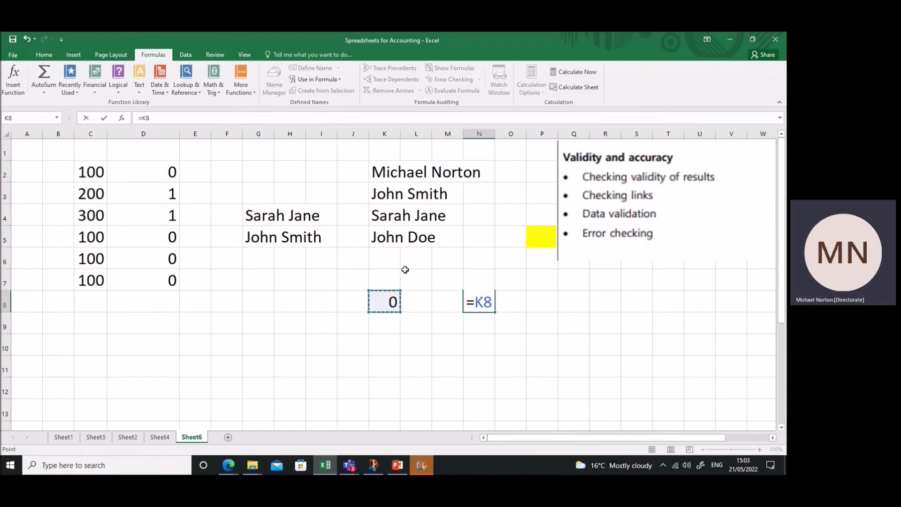
{"action": "key", "text": "Return"}
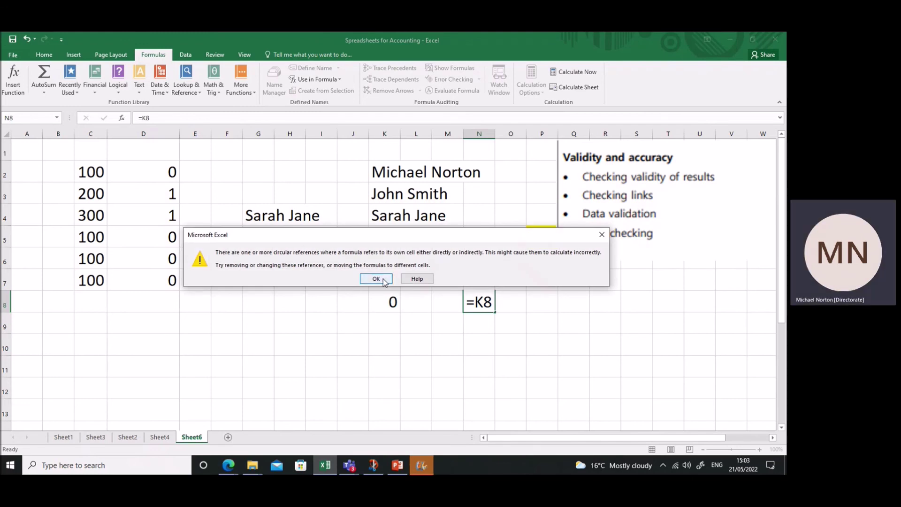
{"action": "left_click", "coordinate": [376, 279]}
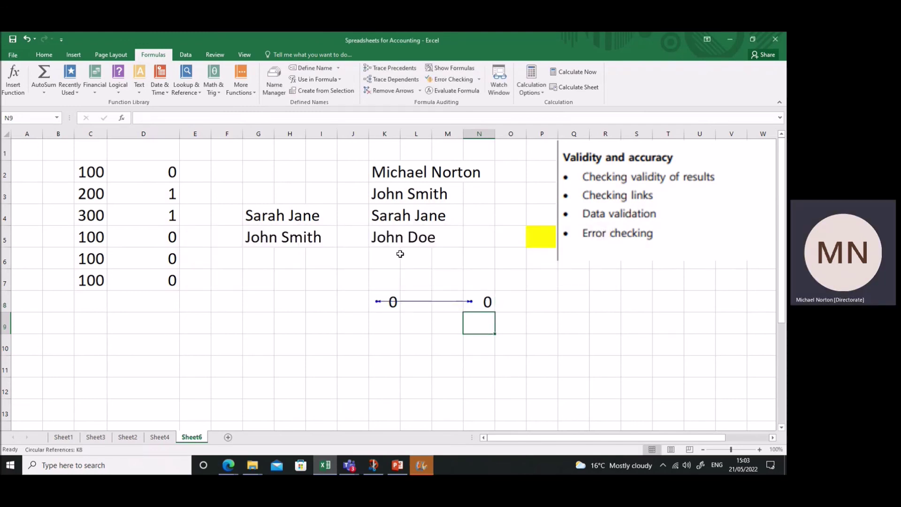
Run Error Checking on the sheet, and go to the circular reference listed at $K$8.
{"action": "left_click", "coordinate": [478, 81]}
{"action": "left_click", "coordinate": [474, 96]}
{"action": "left_click", "coordinate": [396, 276]}
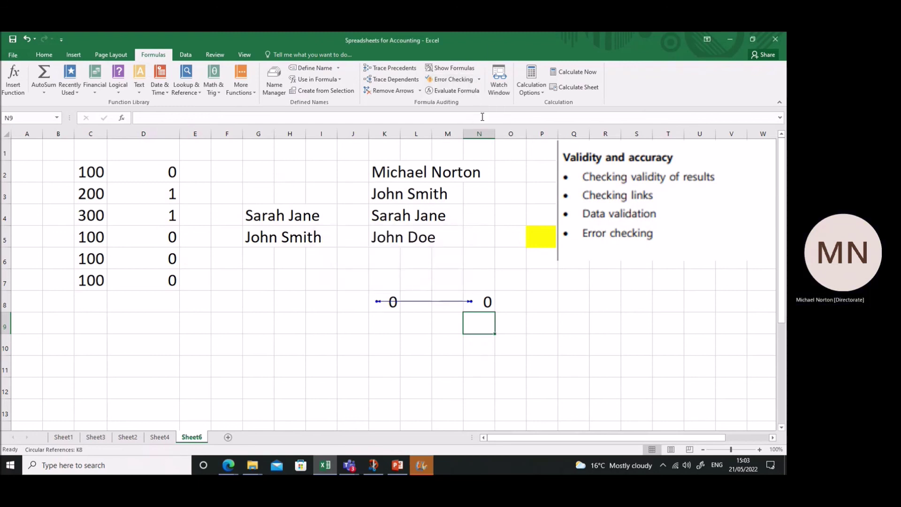
{"action": "left_click", "coordinate": [479, 79]}
{"action": "mouse_move", "coordinate": [487, 118]}
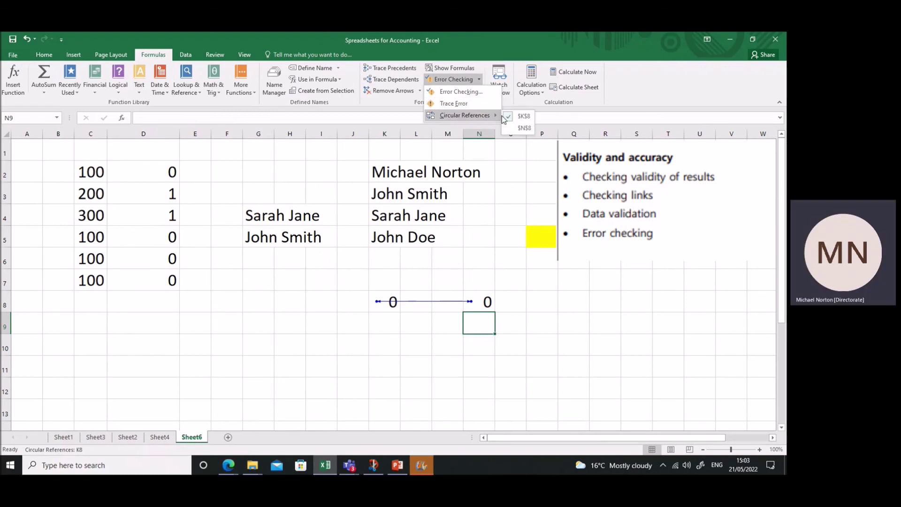
{"action": "left_click", "coordinate": [520, 116]}
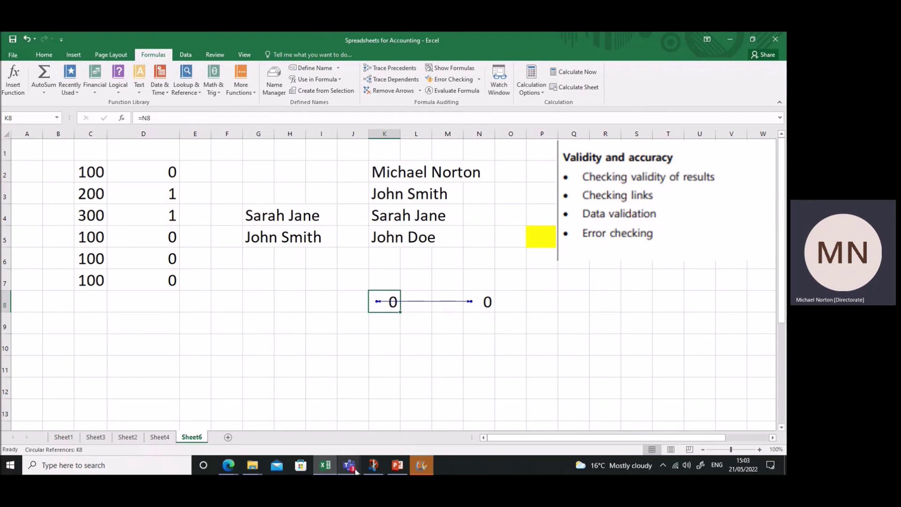
Switch to the Microsoft Teams meeting window and request to stop the recording and transcription.
{"action": "mouse_move", "coordinate": [349, 465]}
{"action": "left_click", "coordinate": [396, 390]}
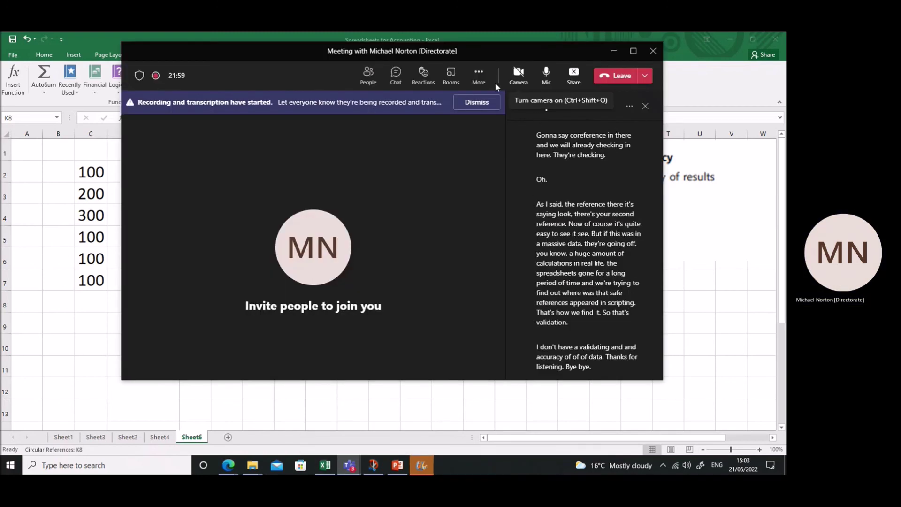
{"action": "left_click", "coordinate": [478, 74]}
{"action": "left_click", "coordinate": [497, 328]}
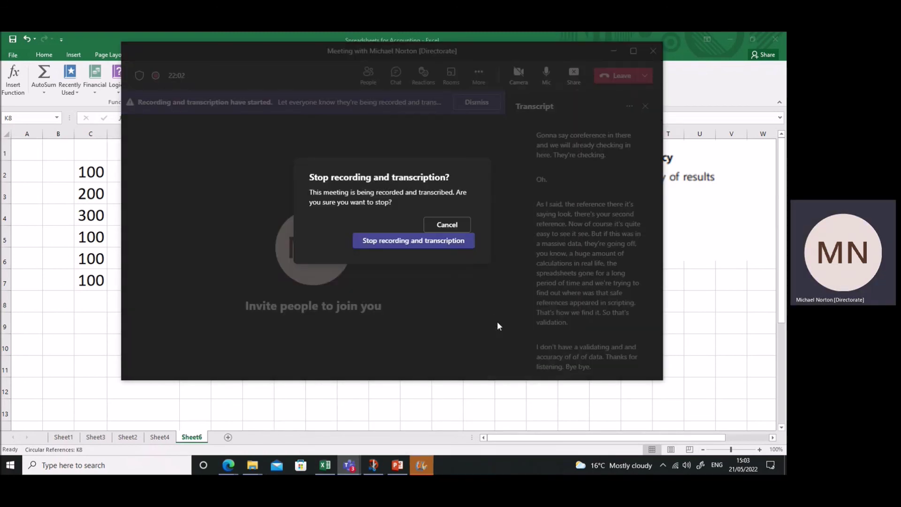